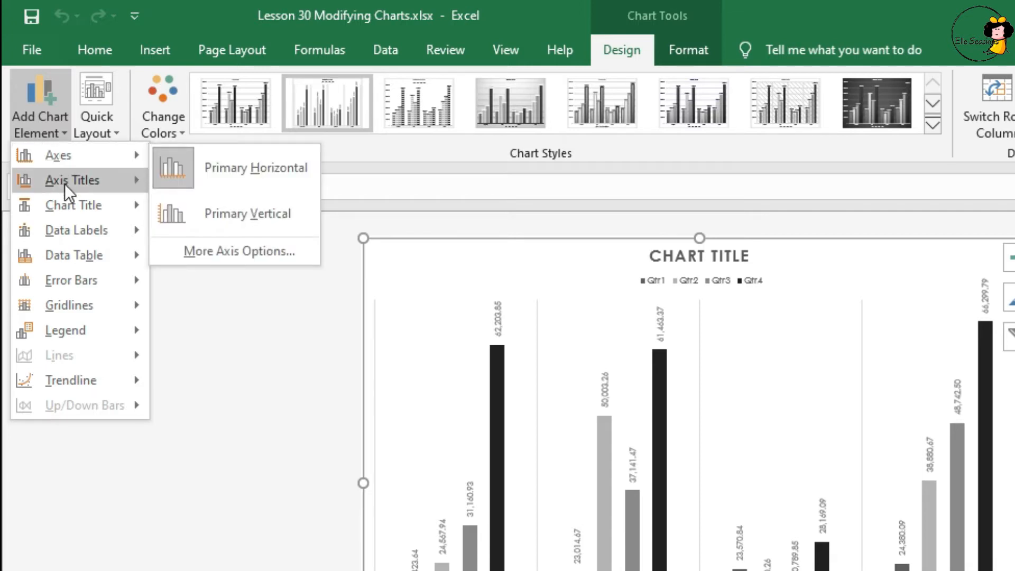
# Step: Place the chart title above the chart and replace its text with "REGION SALES '19"
pyautogui.moveTo(72, 207)
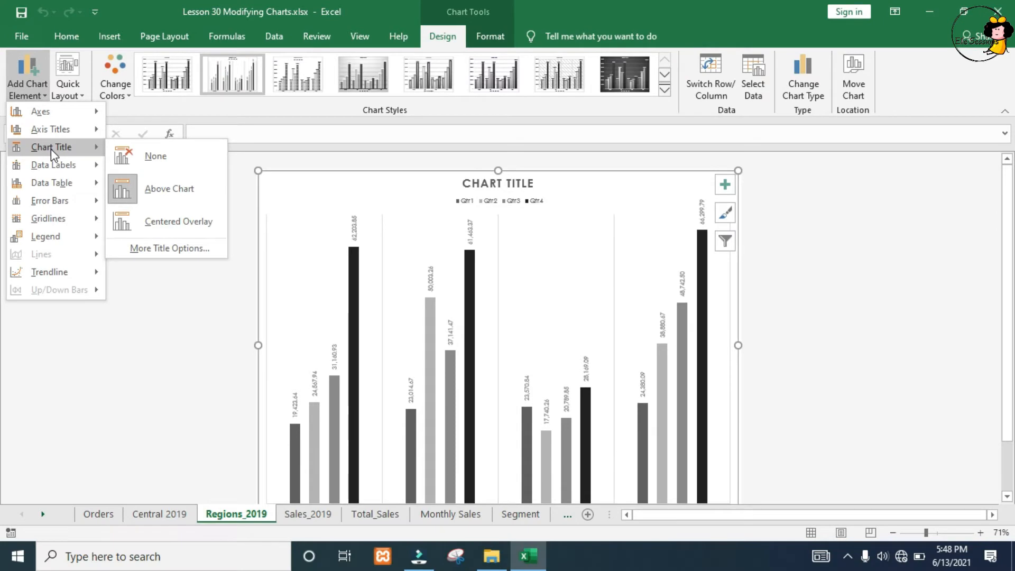
pyautogui.click(163, 195)
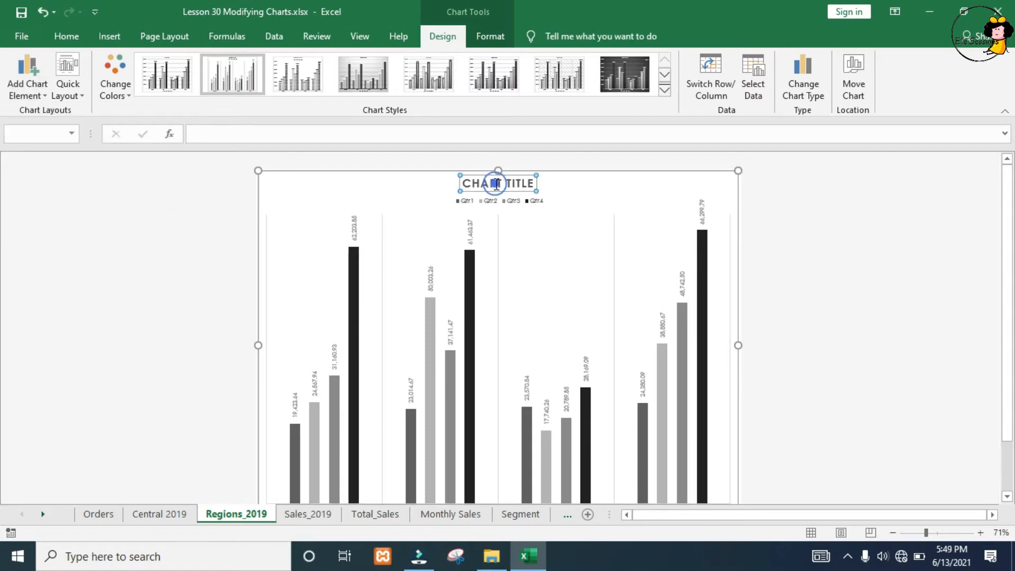
pyautogui.doubleClick(497, 183)
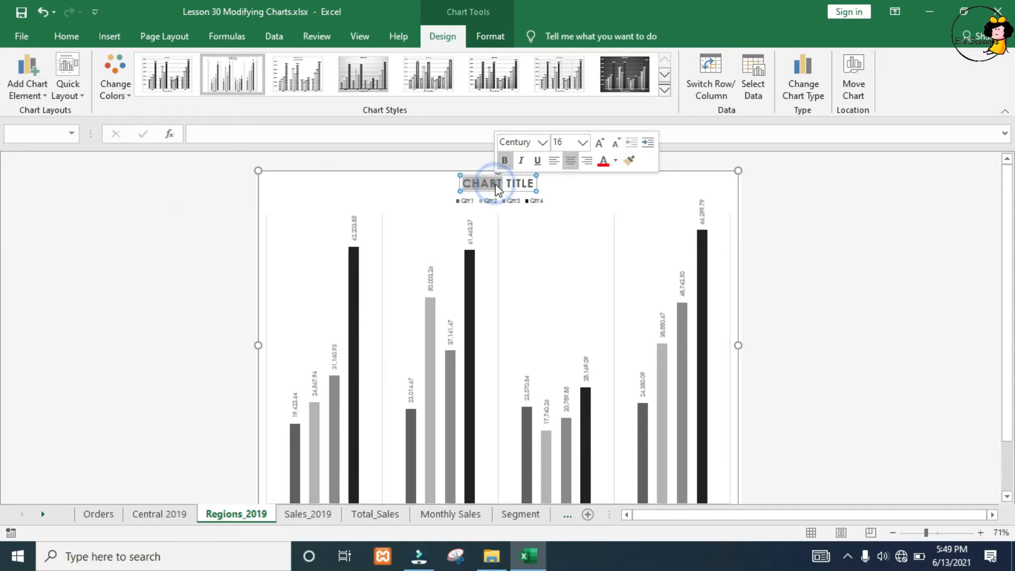
pyautogui.keyDown('shift'); pyautogui.click(537, 182); pyautogui.keyUp('shift')
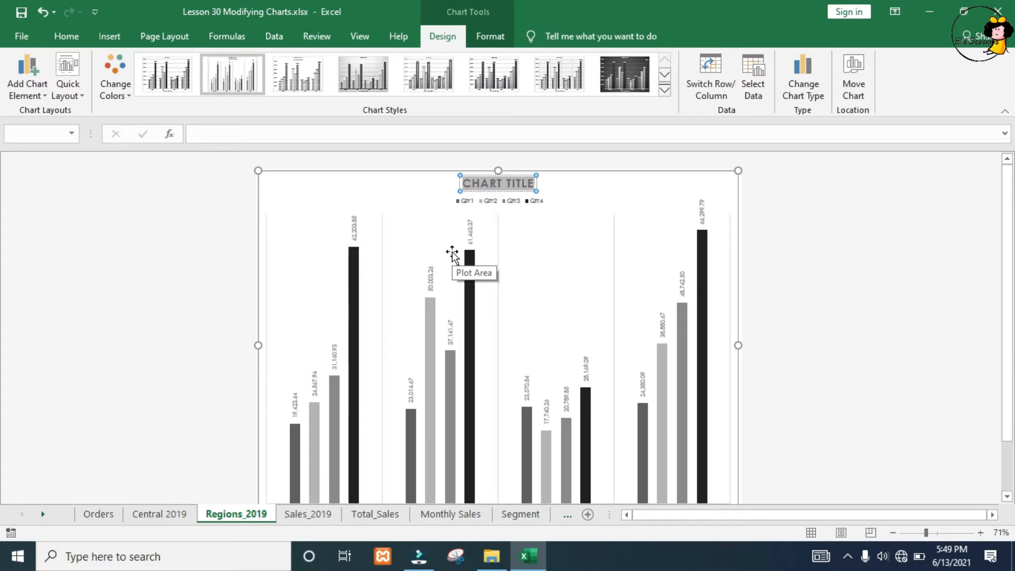
pyautogui.write('REGION SALES')
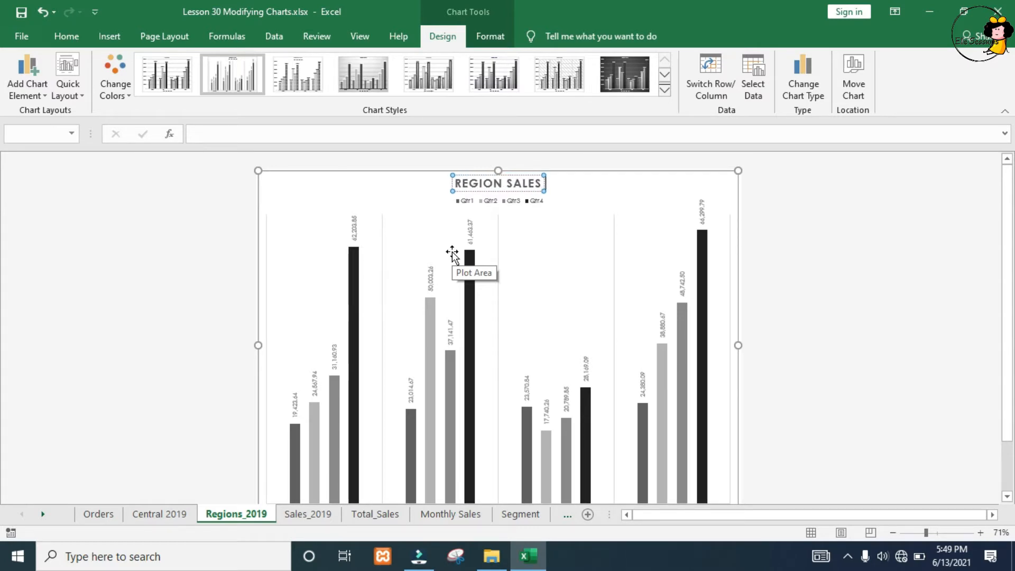
pyautogui.write(" '19")
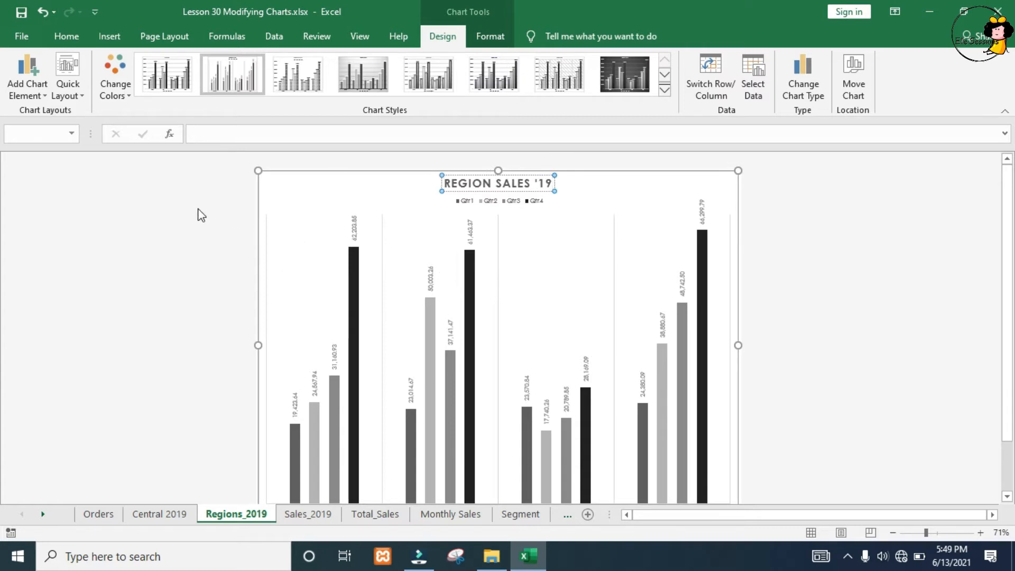
# Step: Add a primary horizontal axis title to the chart and change its text to "REGION"
pyautogui.click(42, 96)
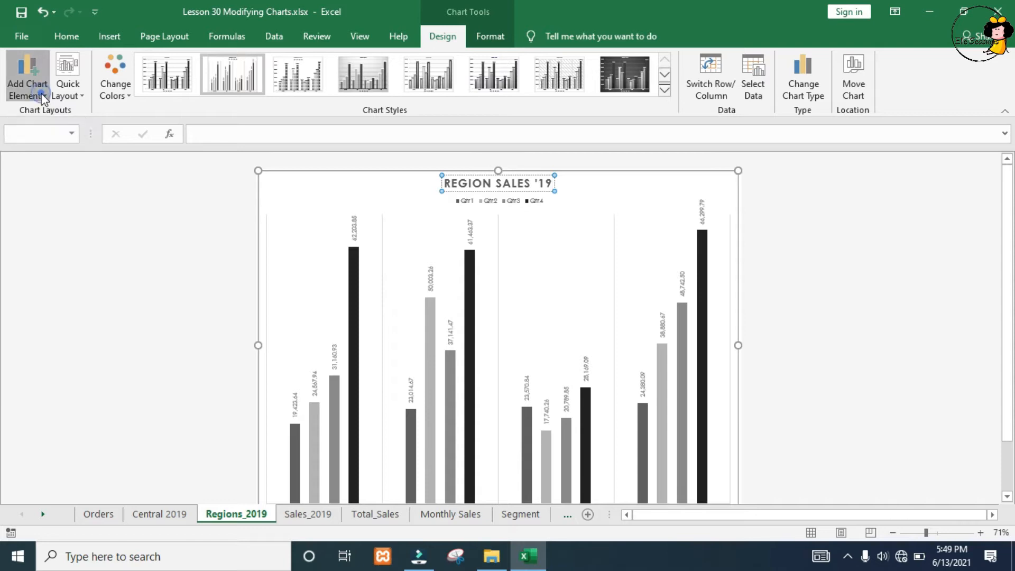
pyautogui.moveTo(50, 130)
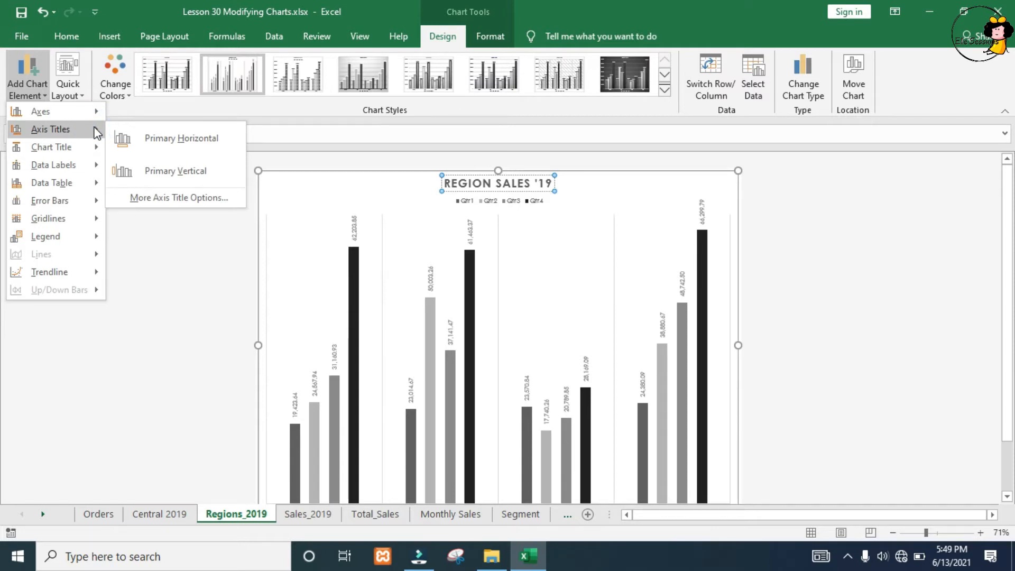
pyautogui.click(154, 137)
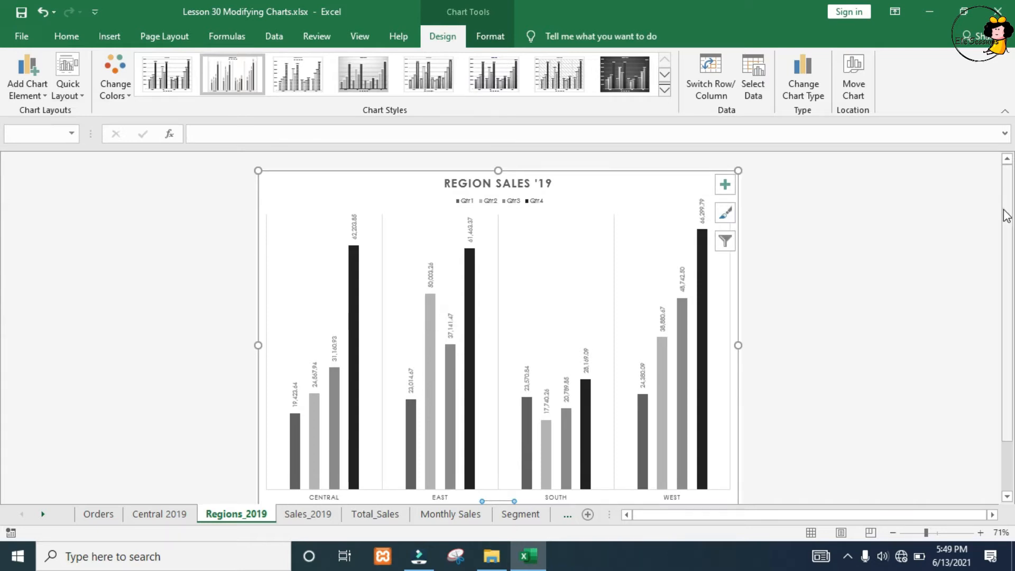
pyautogui.scroll(-2, 1007, 217)
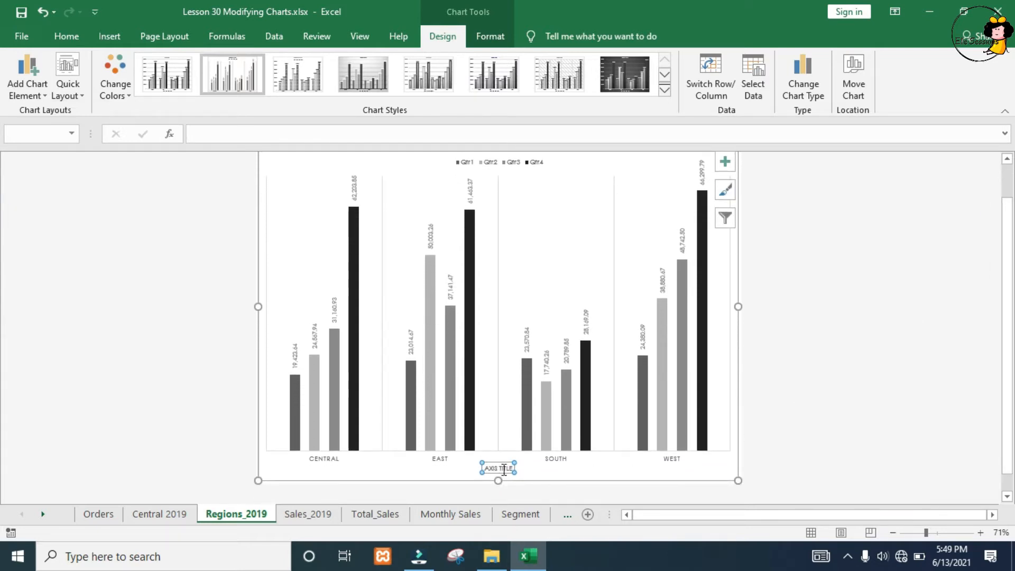
pyautogui.doubleClick(505, 469)
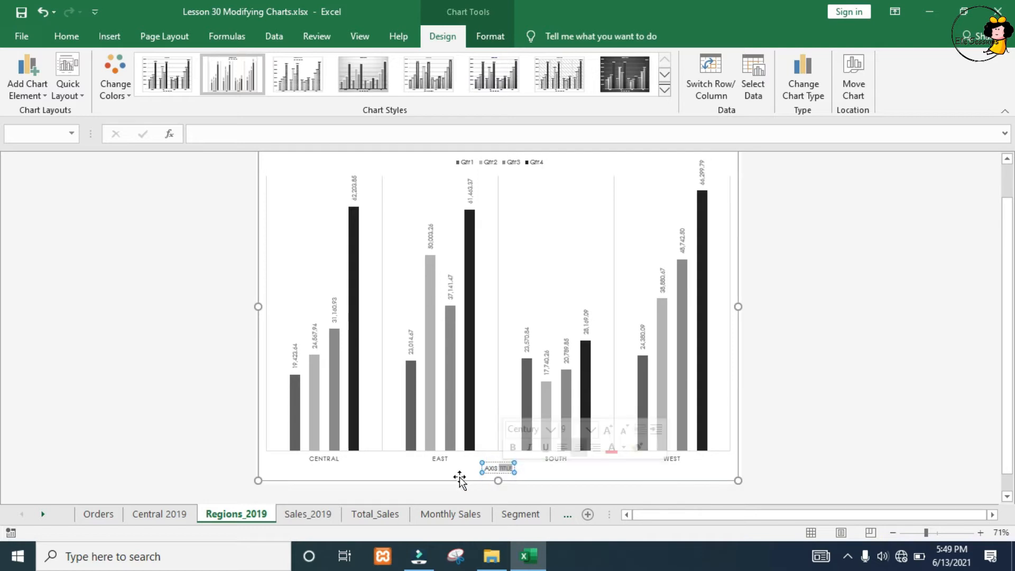
pyautogui.press('BackSpace')
pyautogui.press('BackSpace')
pyautogui.press('BackSpace')
pyautogui.press('BackSpace')
pyautogui.press('BackSpace')
pyautogui.press('BackSpace')
pyautogui.write('REGION')
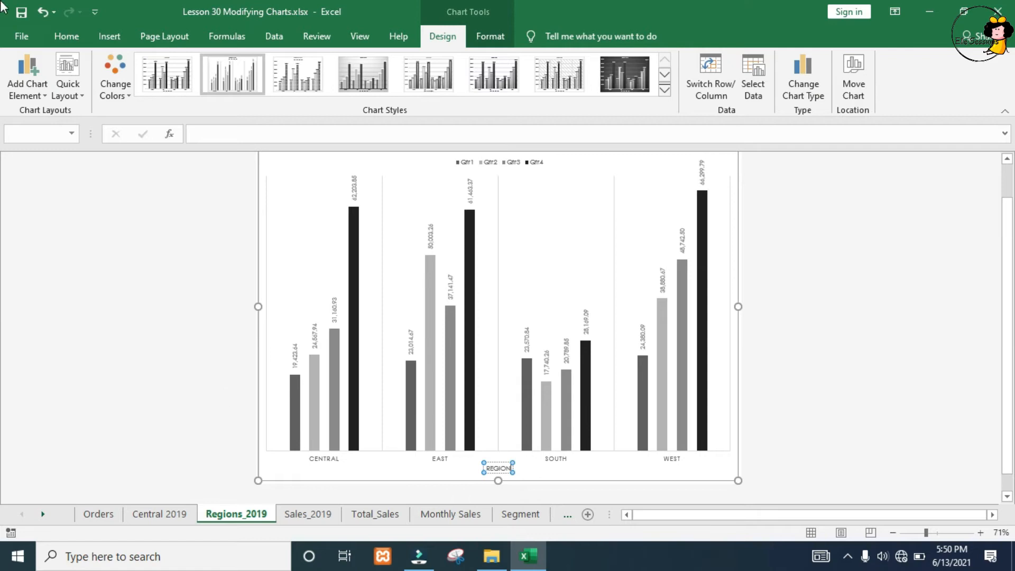
# Step: Add a primary vertical axis title to the chart and change its text to "SALES FIGURES ($)"
pyautogui.click(38, 99)
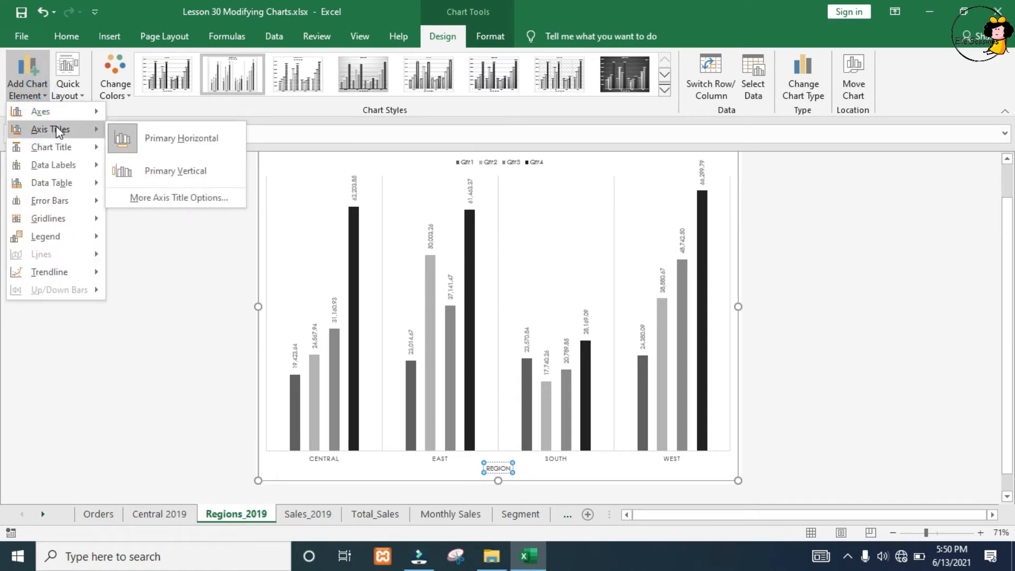
pyautogui.click(155, 175)
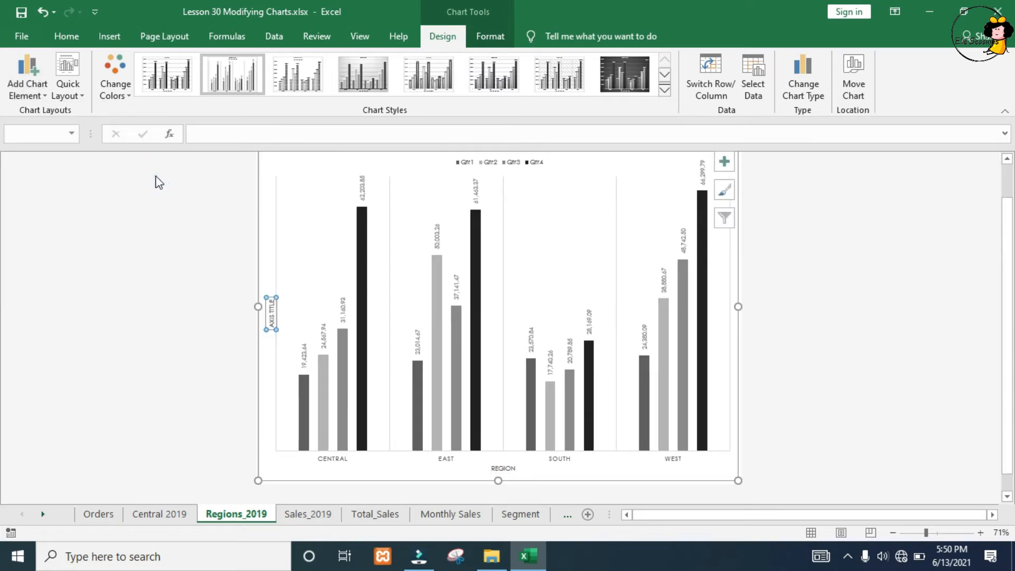
pyautogui.doubleClick(271, 319)
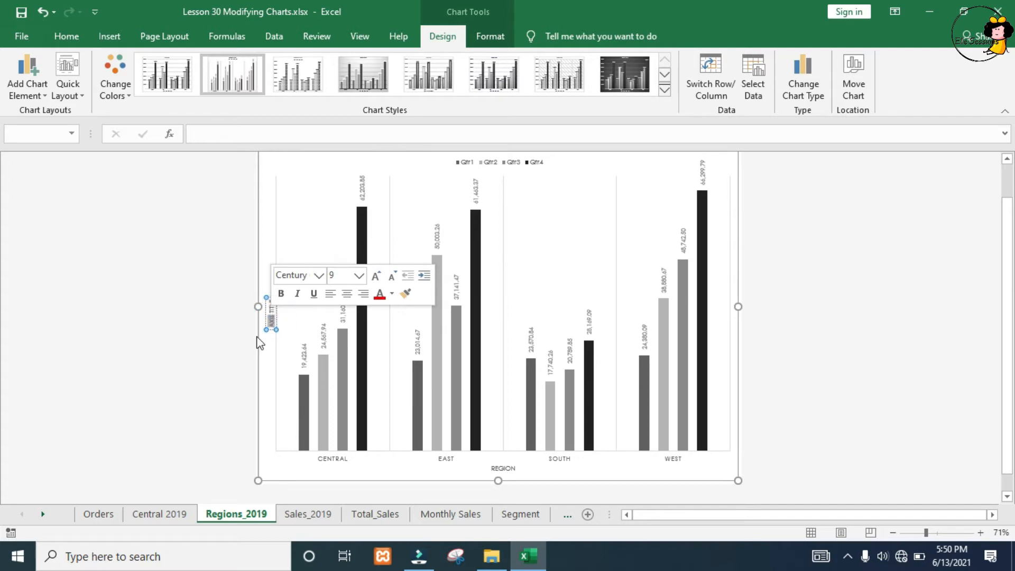
pyautogui.write('SALES TITLE')
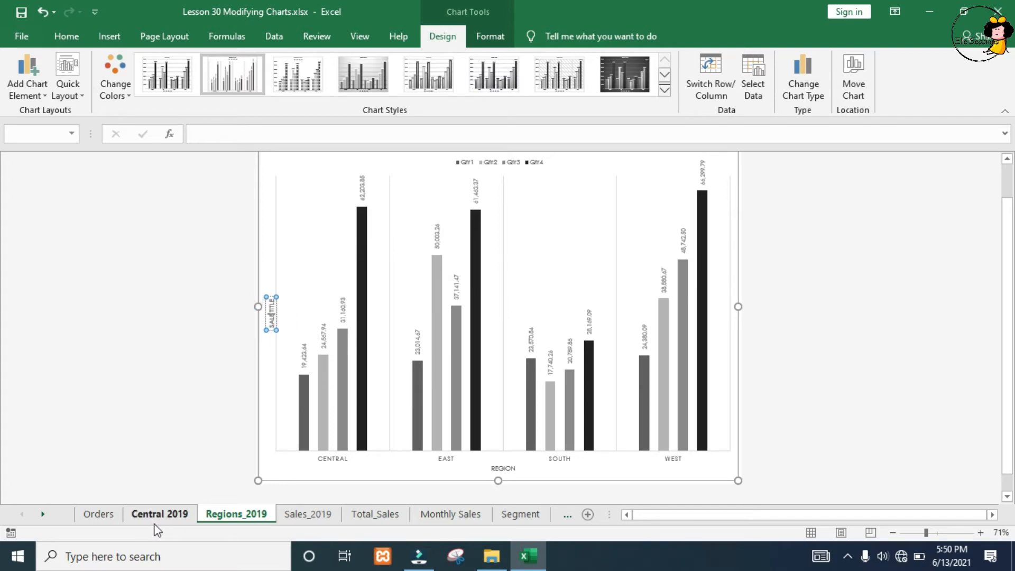
pyautogui.press('Delete')
pyautogui.press('Delete')
pyautogui.press('Delete')
pyautogui.press('Delete')
pyautogui.press('Delete')
pyautogui.press('Delete')
pyautogui.write('FIGURES ($)')
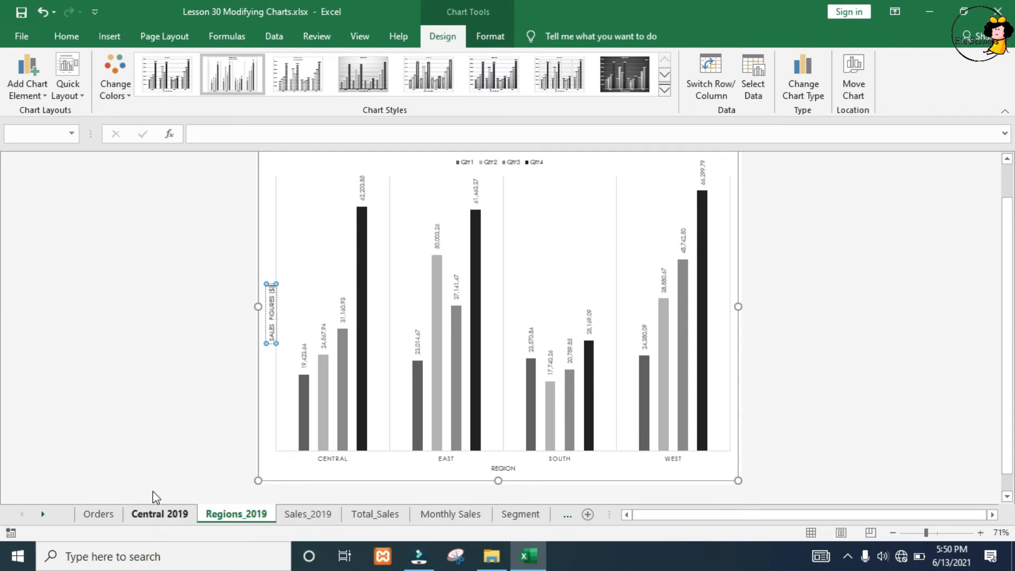
pyautogui.click(150, 349)
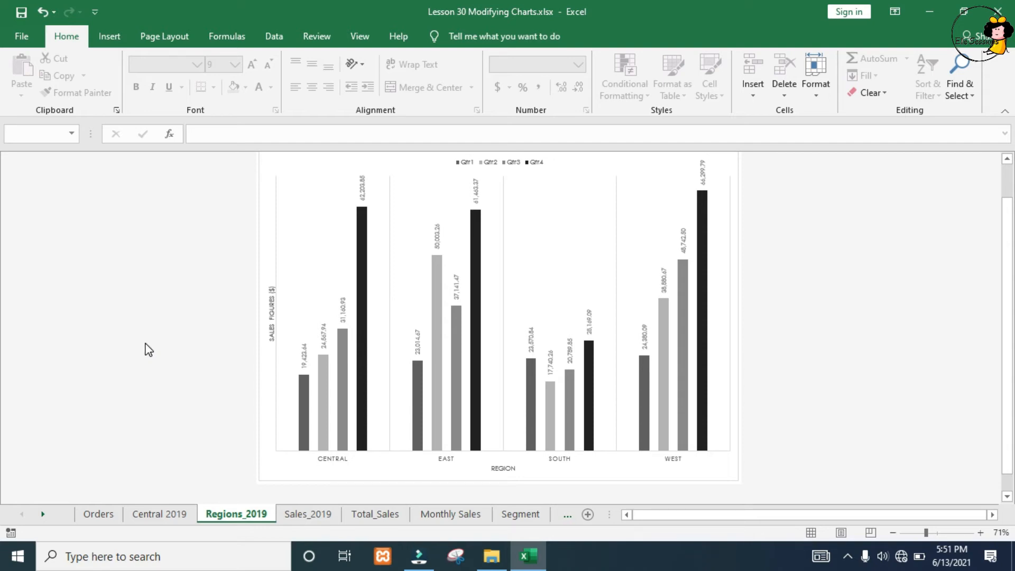
# Step: Review the chart elements and styles, and recolor the chart with the colorful magenta, orange, purple and dark maroon palette
pyautogui.click(262, 164)
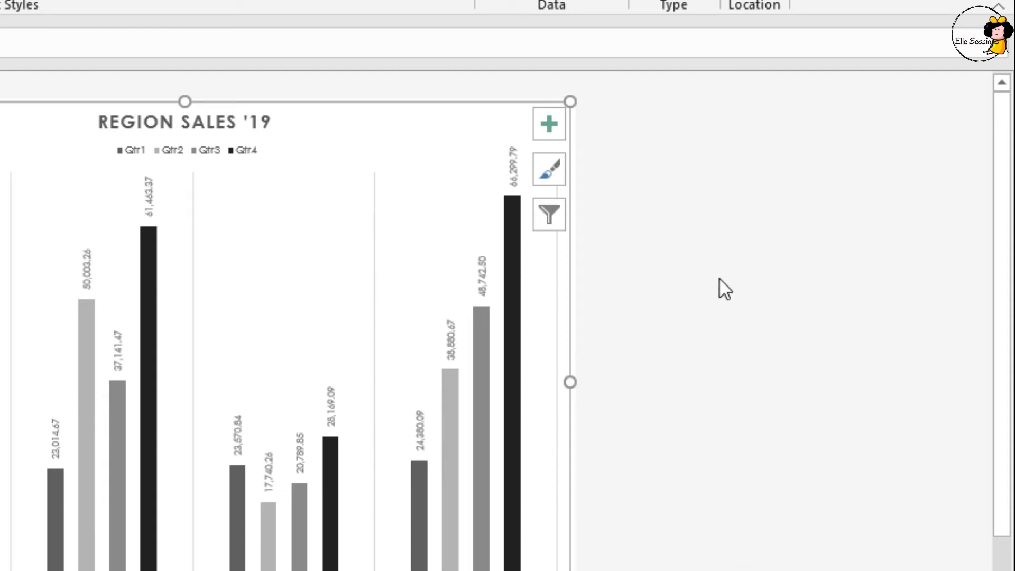
pyautogui.click(553, 128)
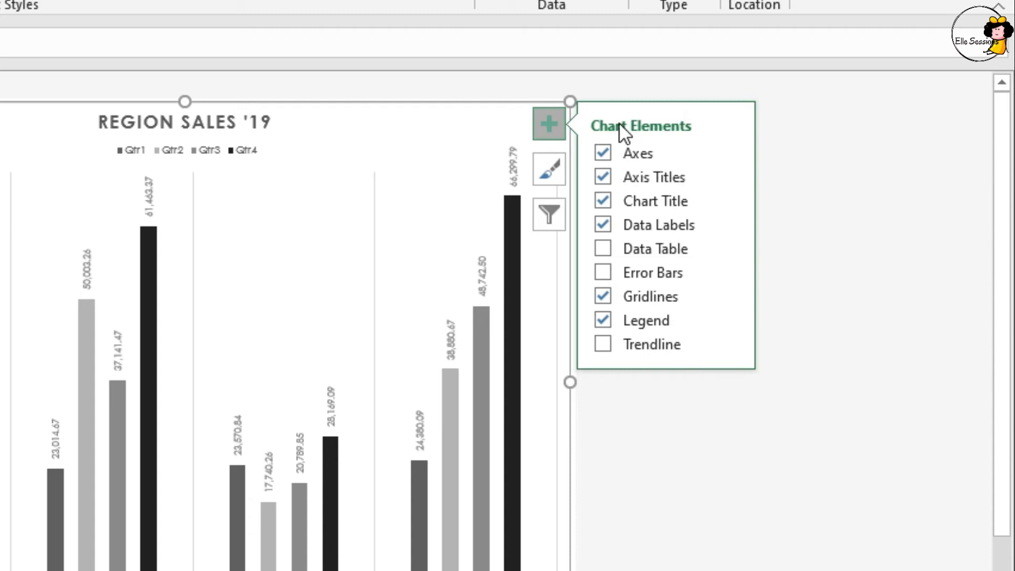
pyautogui.click(551, 179)
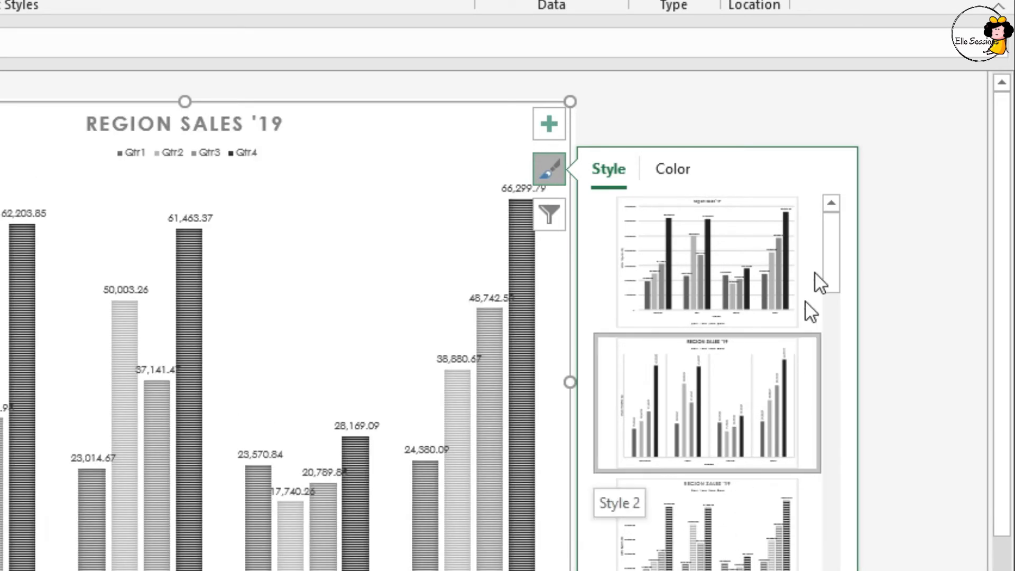
pyautogui.moveTo(831, 255); pyautogui.dragTo(833, 385)
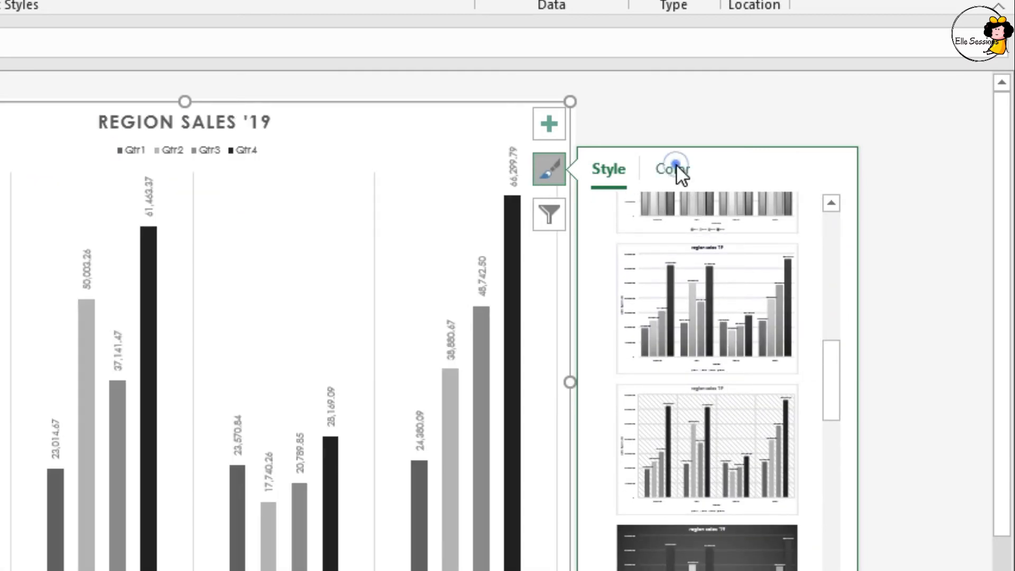
pyautogui.click(676, 166)
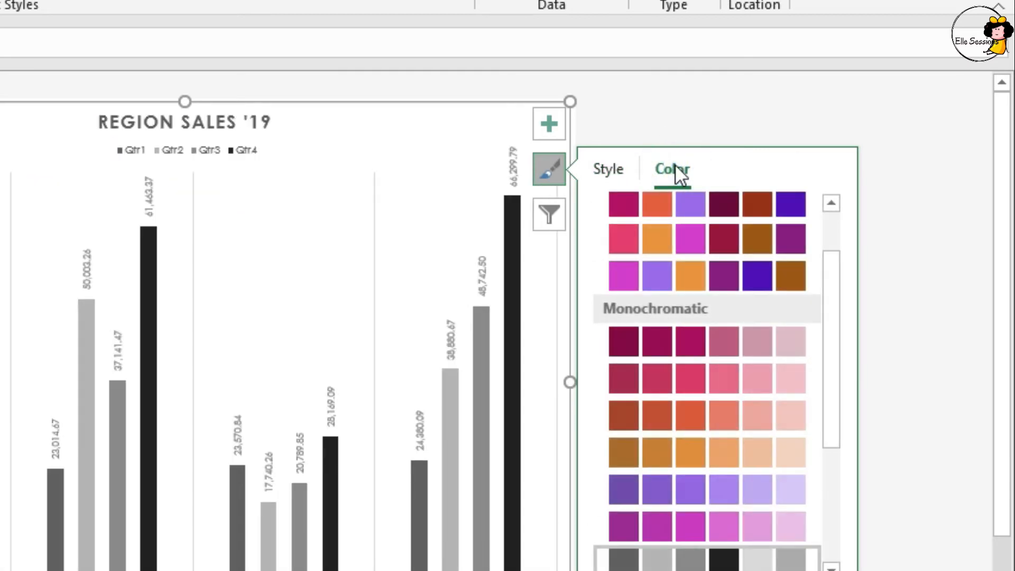
pyautogui.click(691, 213)
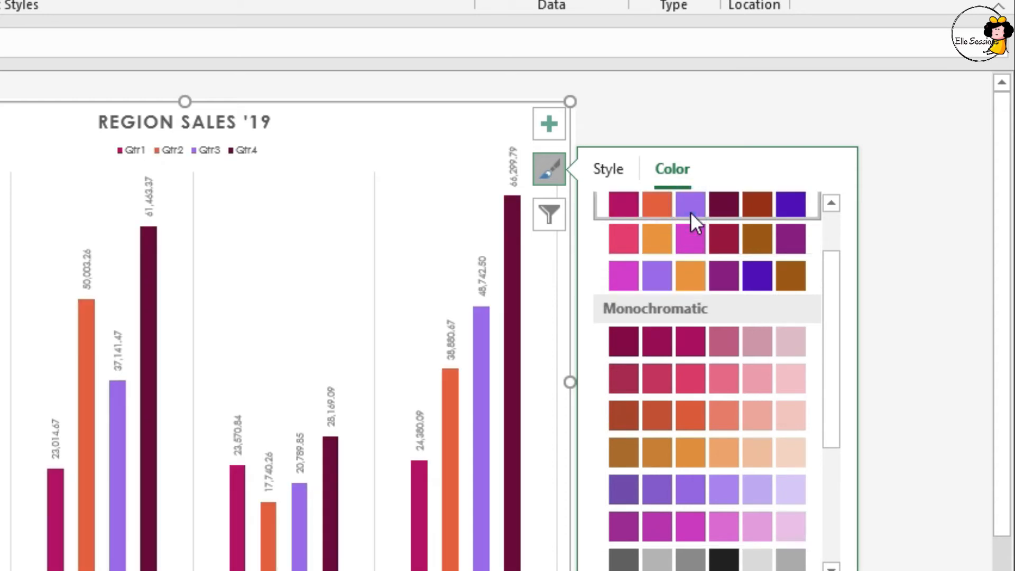
pyautogui.moveTo(838, 299); pyautogui.dragTo(831, 489)
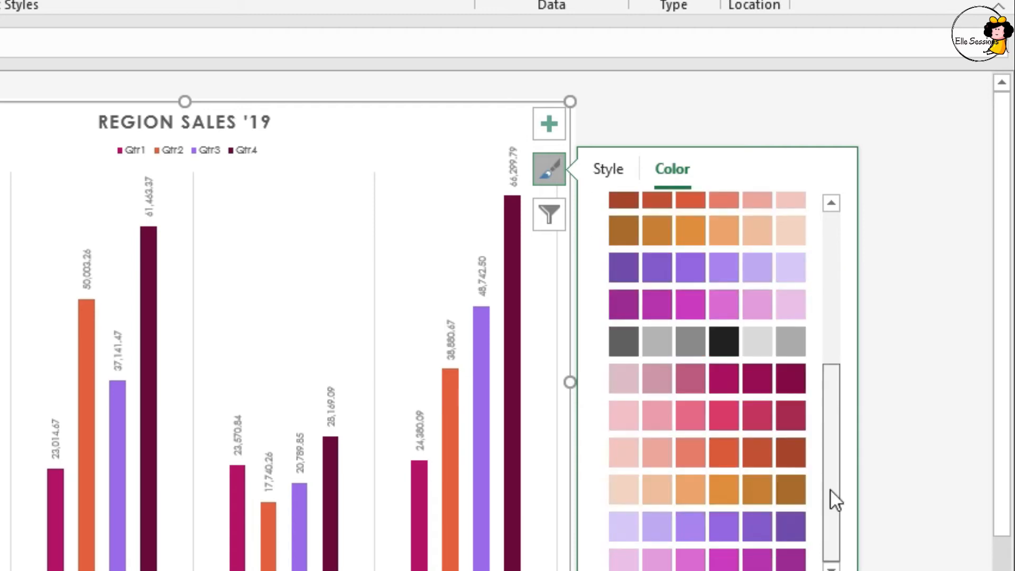
pyautogui.click(625, 107)
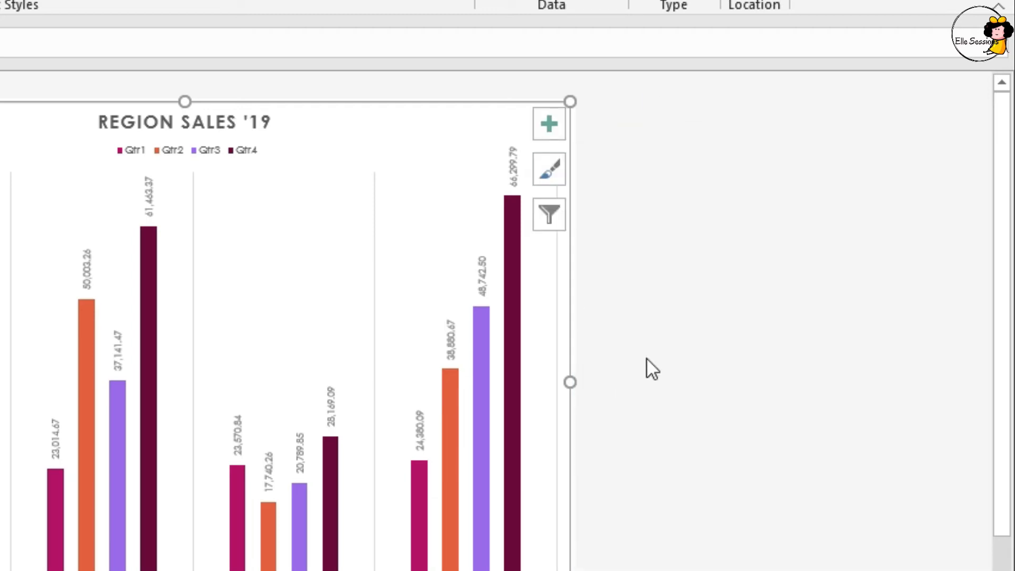
# Step: Filter the chart categories to show only East
pyautogui.click(546, 219)
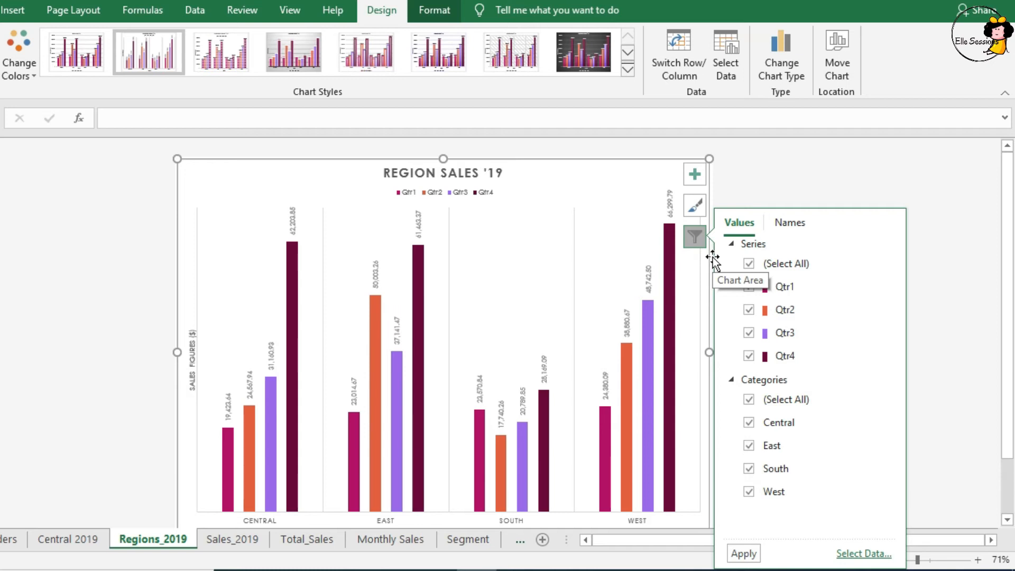
pyautogui.click(750, 399)
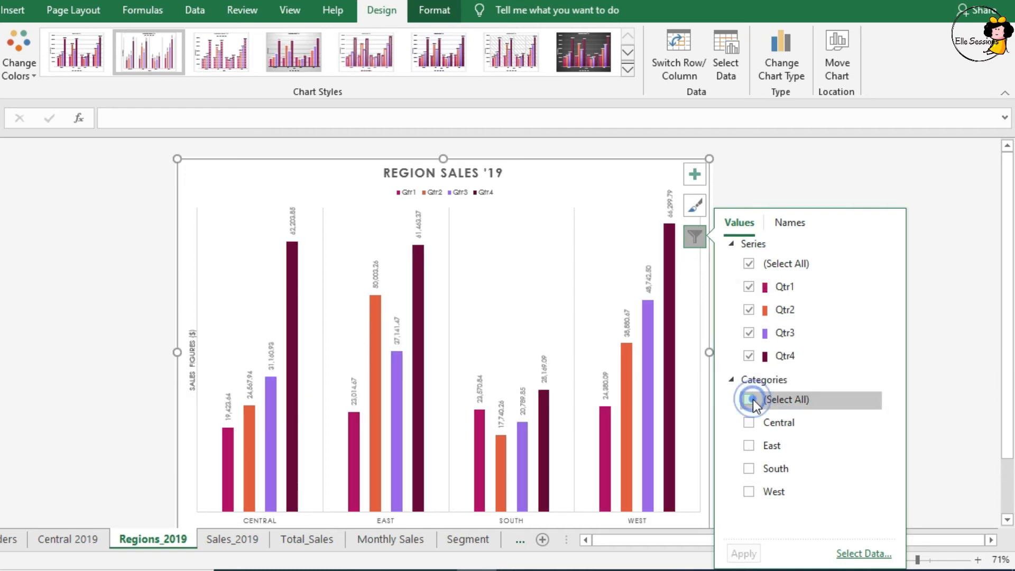
pyautogui.click(749, 446)
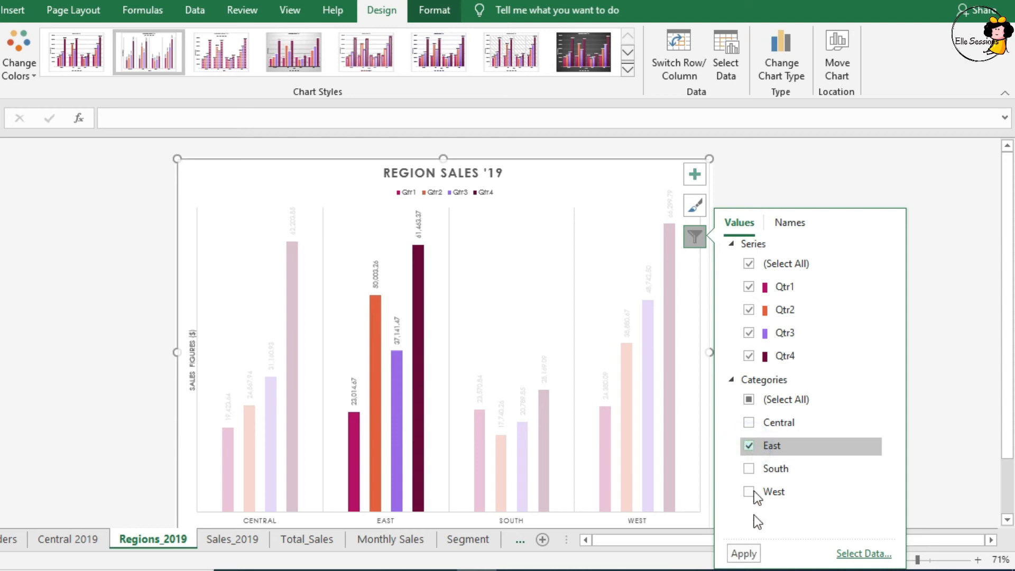
pyautogui.click(746, 554)
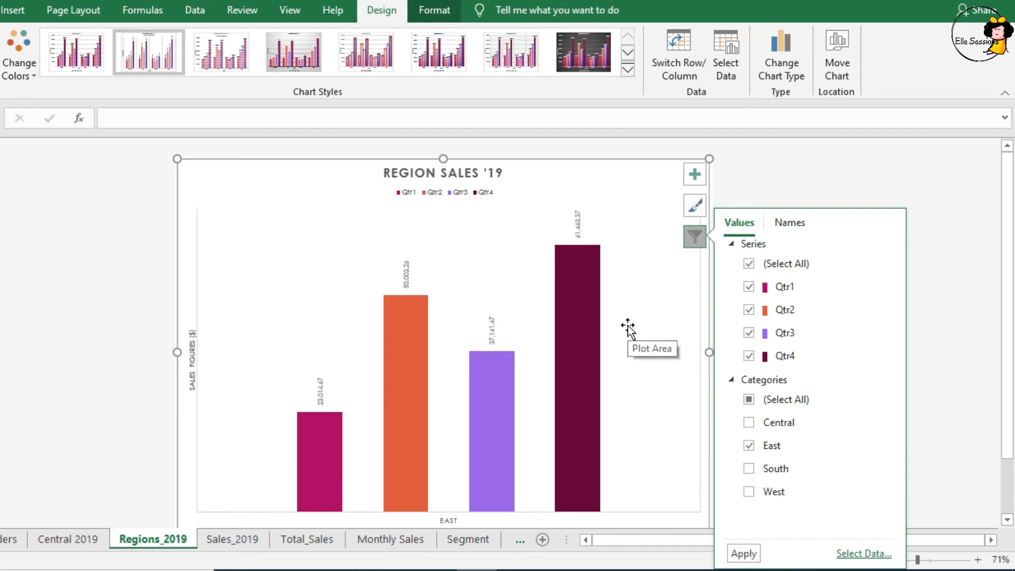
# Step: Reselect all categories in the chart filter and apply it to show every region
pyautogui.click(755, 402)
pyautogui.click(754, 402)
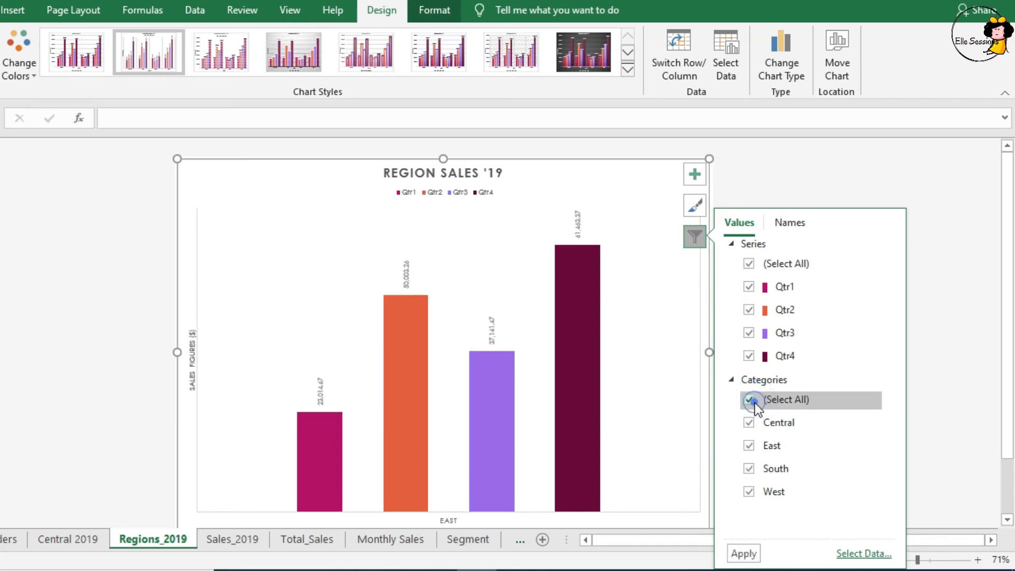
pyautogui.click(744, 553)
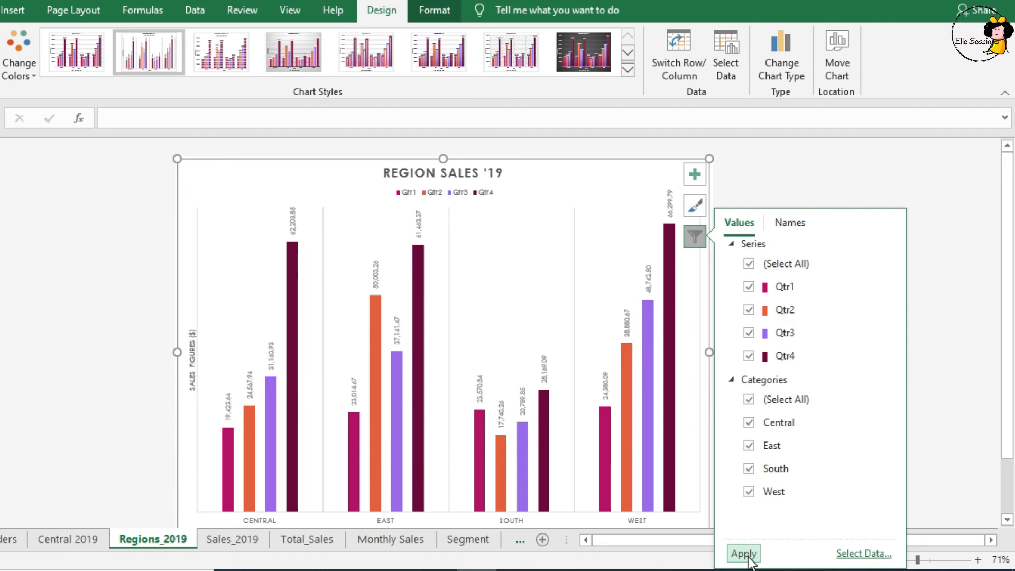
pyautogui.click(751, 170)
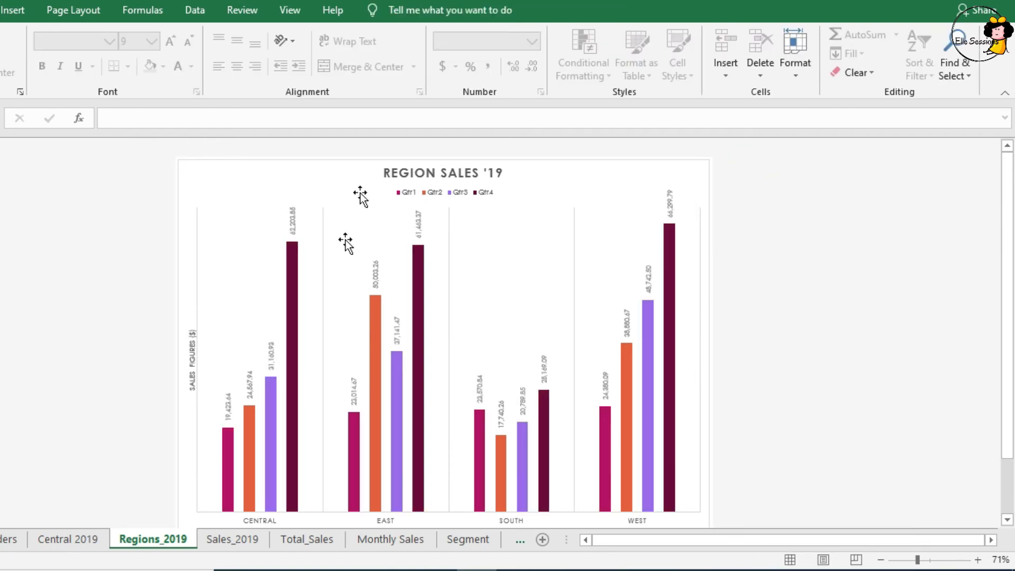
# Step: Open the chart area's formatting options and examine its selectable elements, fill and line, effects, and size and properties settings
pyautogui.click(630, 261)
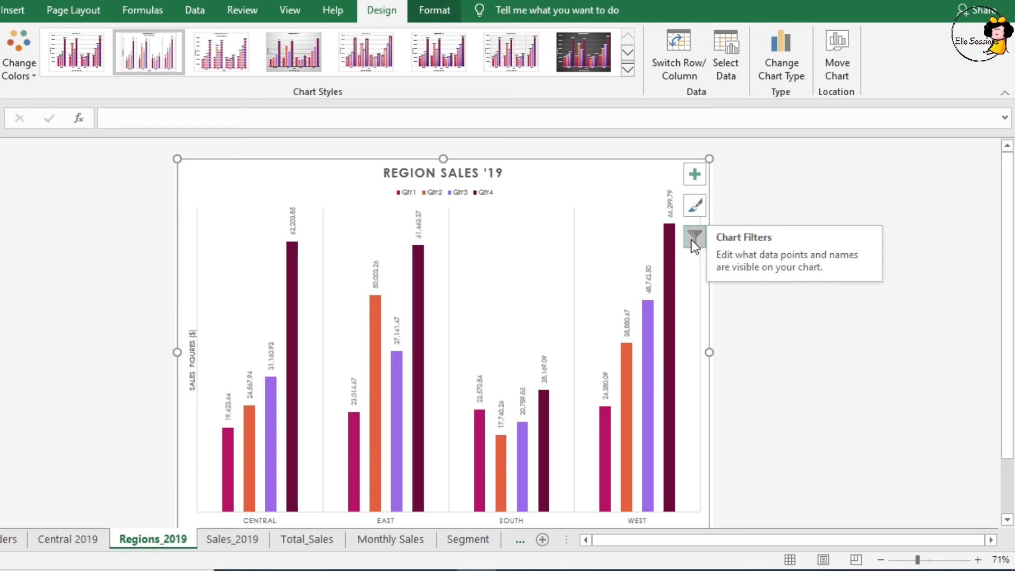
pyautogui.doubleClick(519, 203)
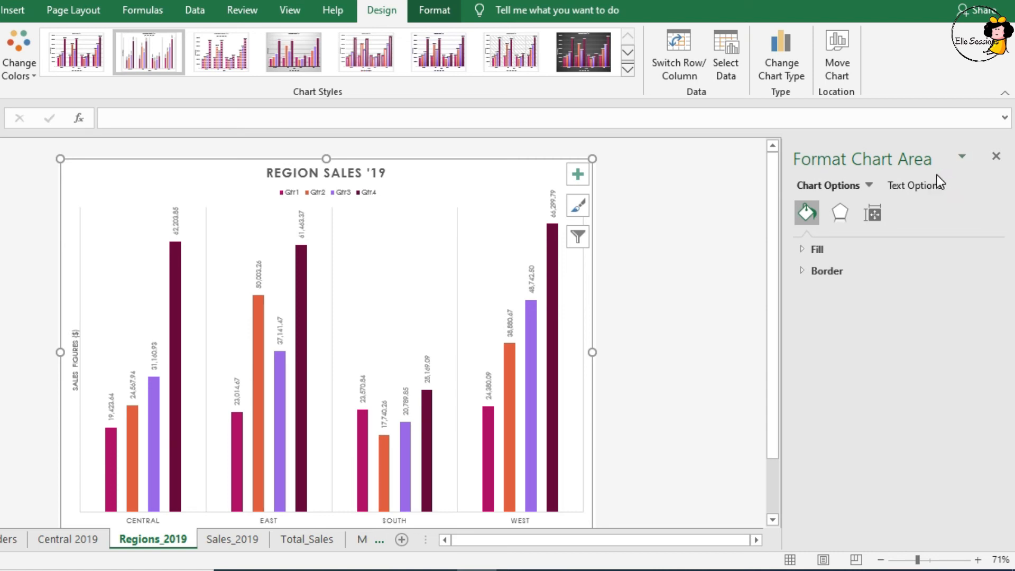
pyautogui.click(868, 186)
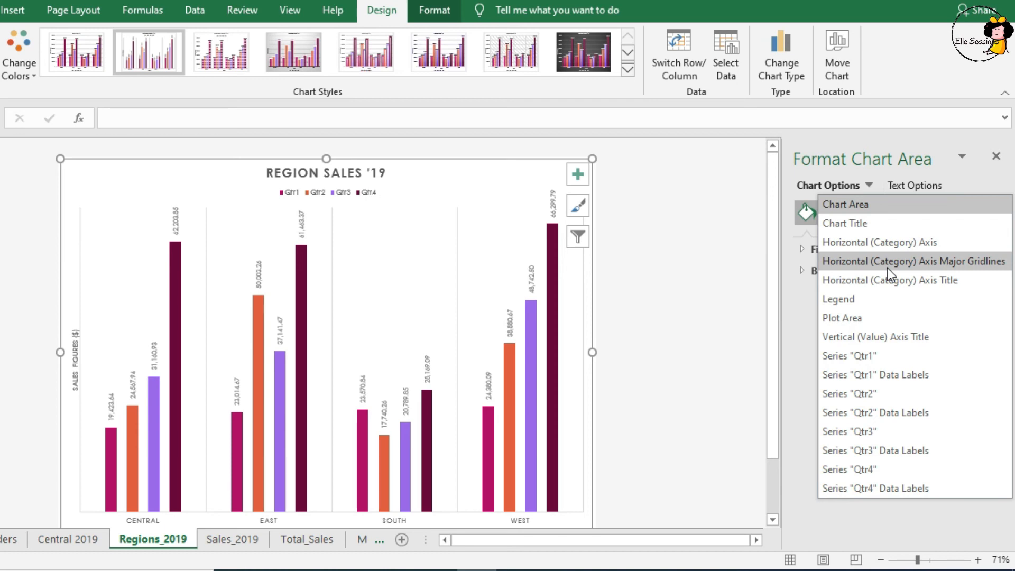
pyautogui.click(810, 217)
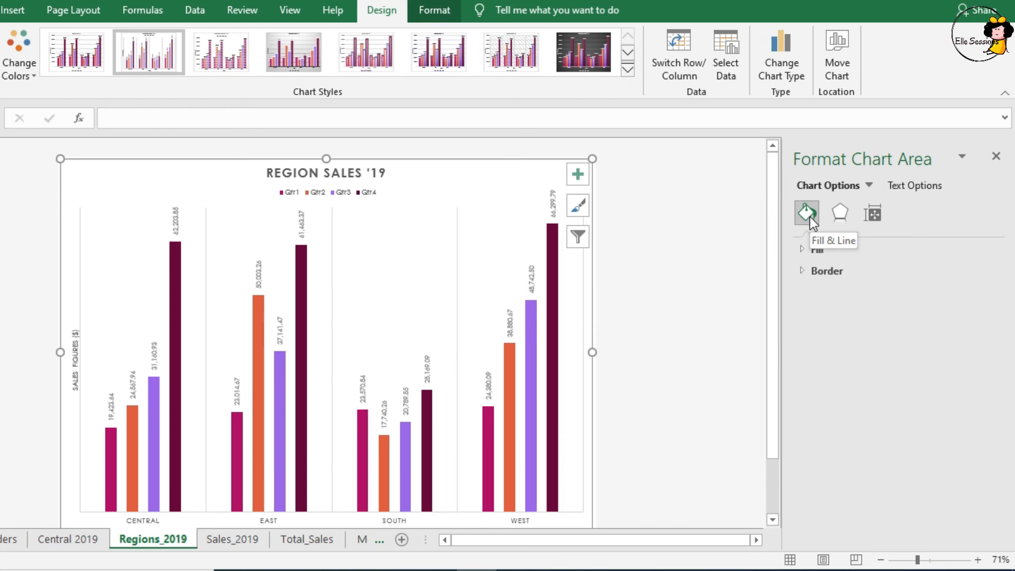
pyautogui.click(839, 214)
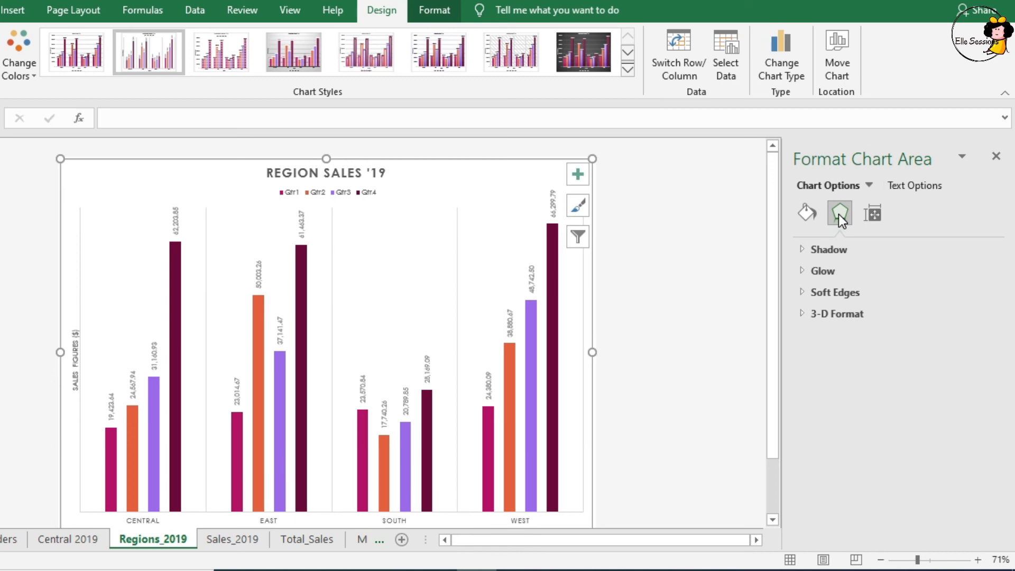
pyautogui.click(873, 213)
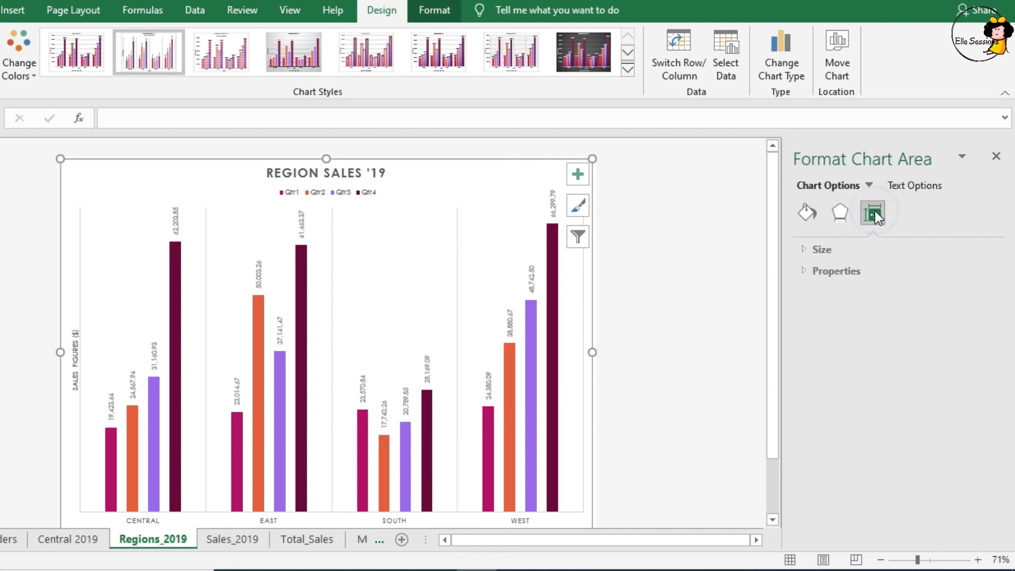